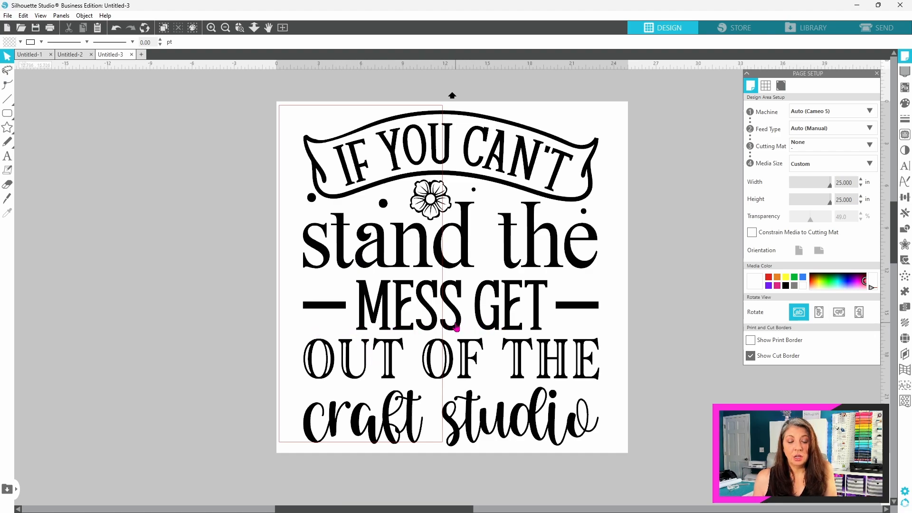
Step: Move the lettering design to the page's left edge and scale it down proportionally to about 19.76 in wide
left_click(595, 311)
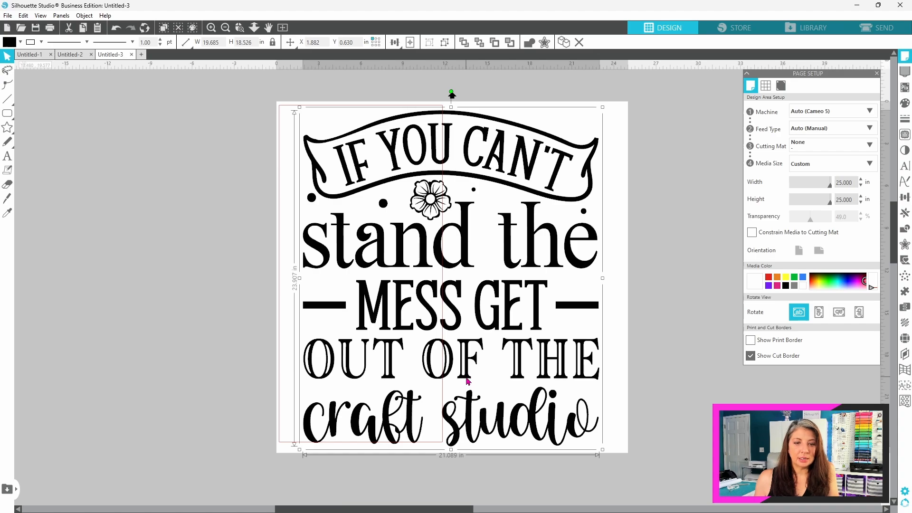
left_click_drag(468, 381, 445, 378)
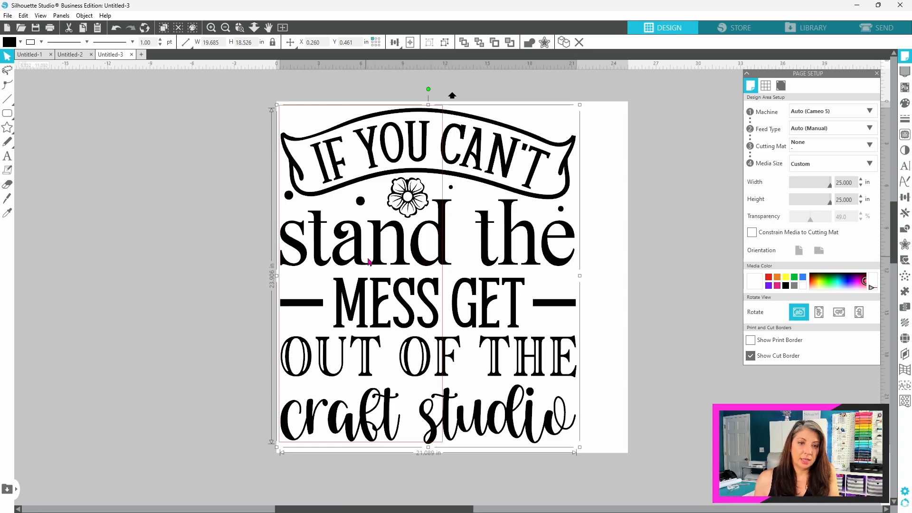
left_click_drag(580, 447, 561, 426)
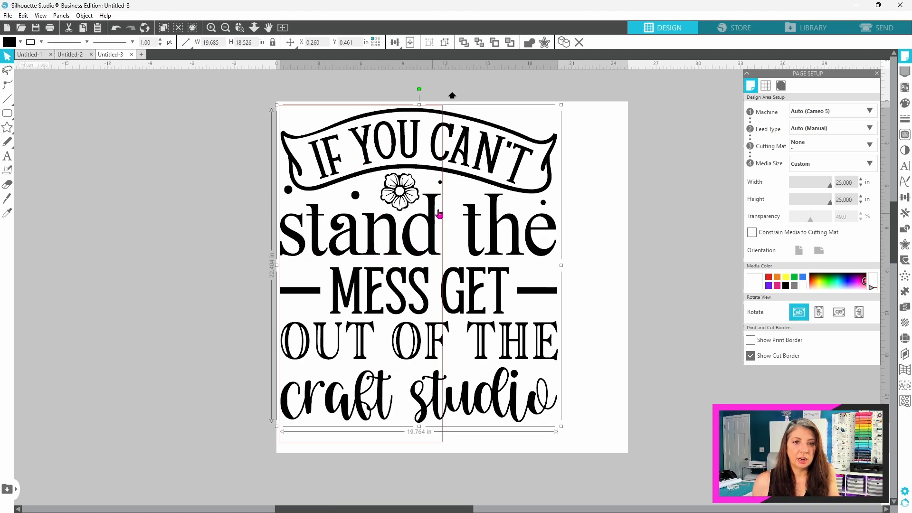
Step: Ungroup the whole lettering design into its separate lines and decorations, and clear the selection
right_click(482, 184)
left_click(512, 342)
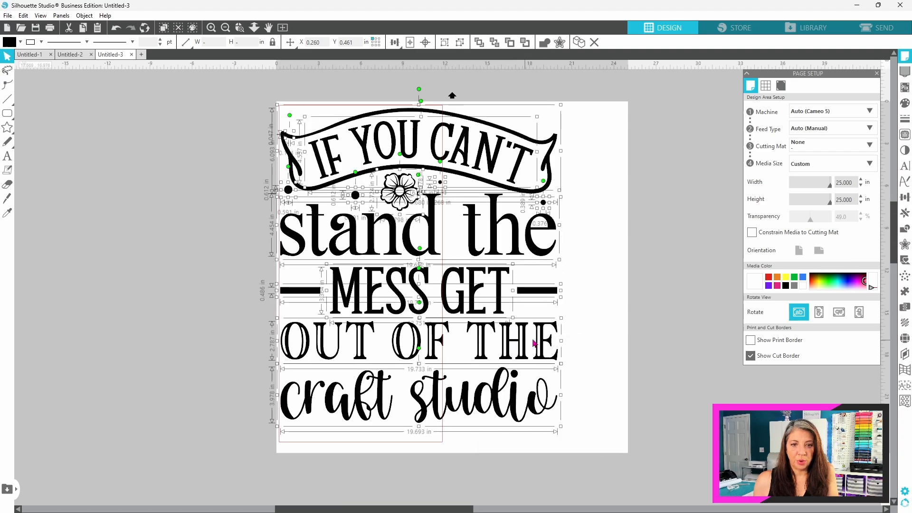
left_click(609, 342)
Step: Ungroup the "IF YOU CAN'T", "stand the", "MESS GET" and "OUT OF THE" lines and the dashes into individual pieces
left_click(518, 179)
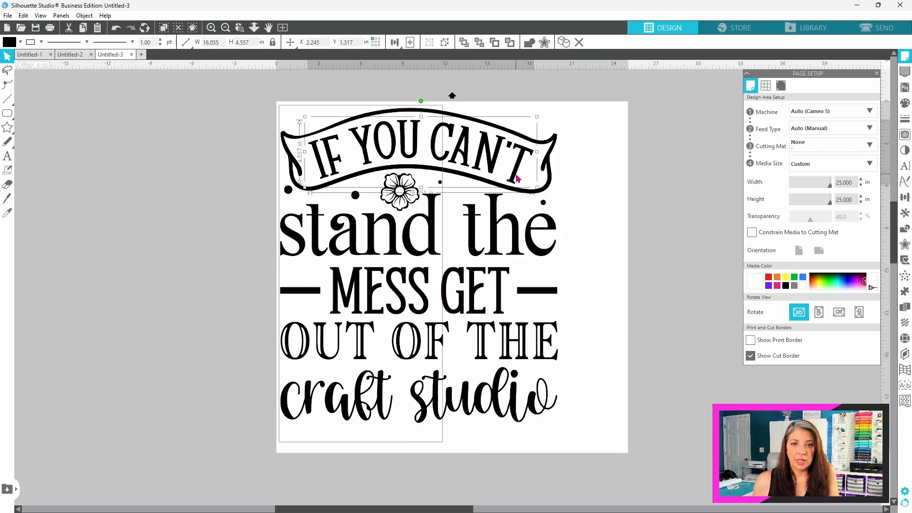
right_click(518, 179)
left_click(534, 335)
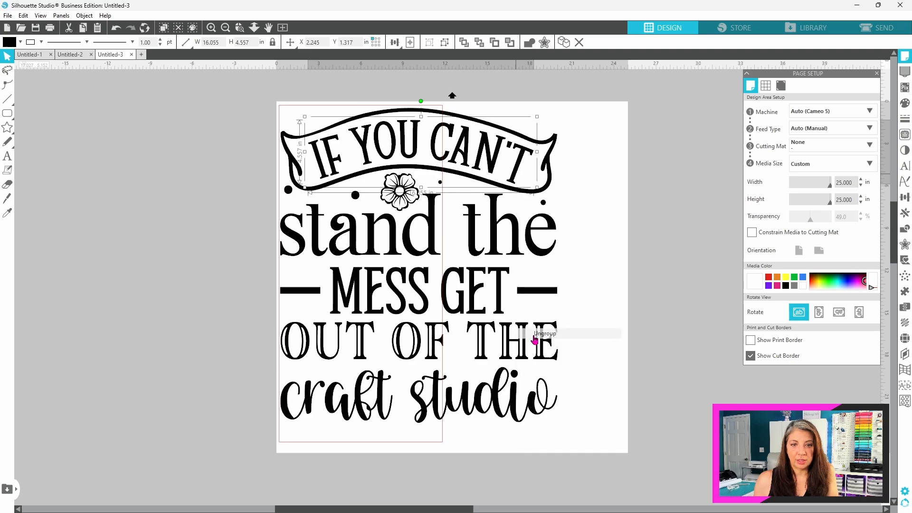
right_click(536, 246)
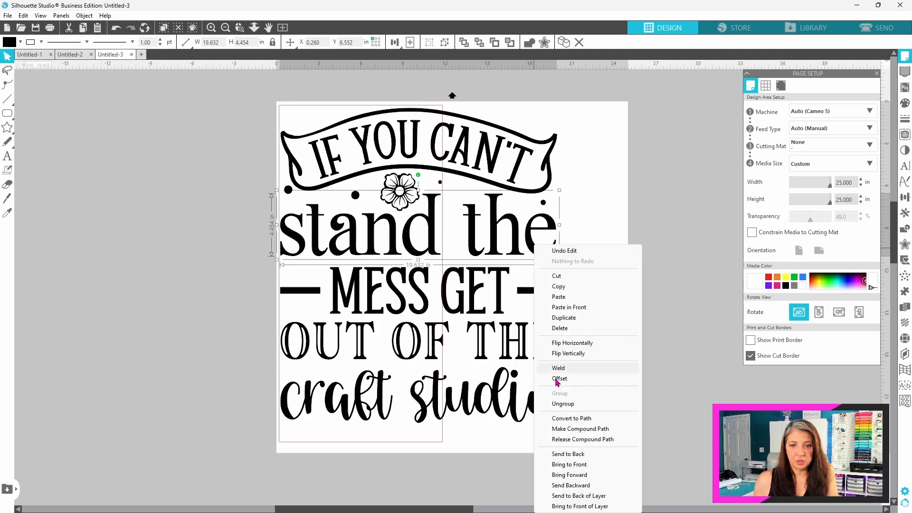
left_click(555, 403)
right_click(533, 290)
left_click(548, 182)
right_click(500, 286)
left_click(515, 177)
right_click(539, 336)
left_click(551, 274)
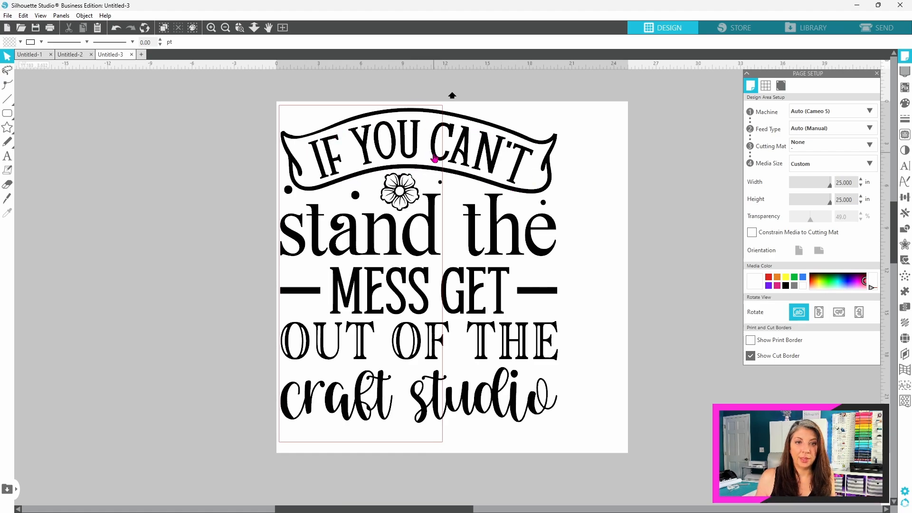
Step: Move the banner outline off the page to the left, leaving the curved "IF YOU CAN'T" letters in place
left_click_drag(448, 172, 144, 152)
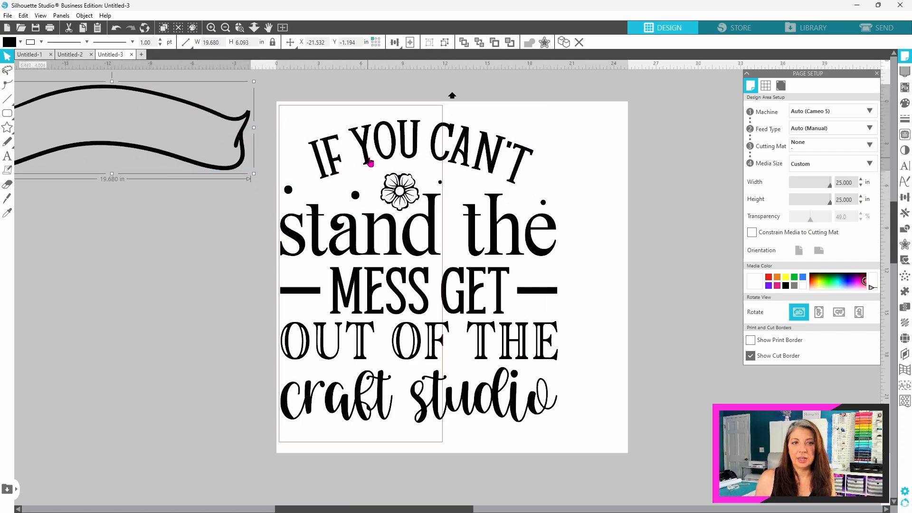
left_click(452, 138)
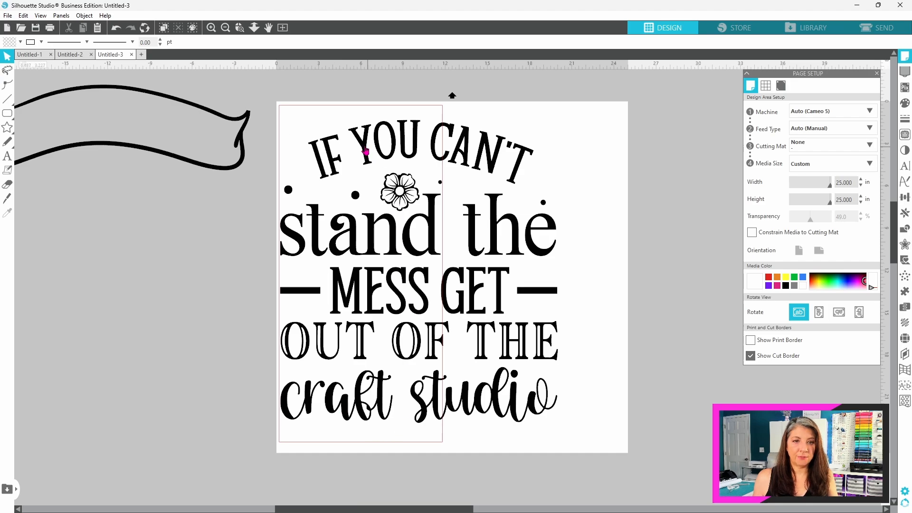
Step: Group "CAN'T", "the" with its dot, "GET" with its dash, "F THE" and "studio", and move the group right, clear of the remaining pieces
left_click(443, 162)
left_click(464, 161, "shift")
left_click(482, 162, "shift")
left_click(508, 145, "shift")
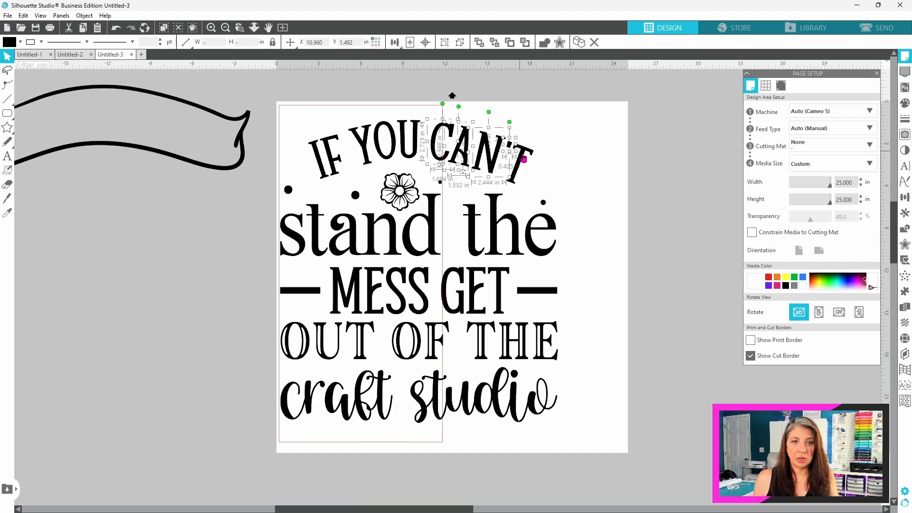
left_click(521, 161, "shift")
left_click(542, 203, "shift")
left_click(476, 230, "shift")
left_click(509, 235, "shift")
left_click(531, 242, "shift")
left_click(459, 279, "shift")
left_click(475, 286, "shift")
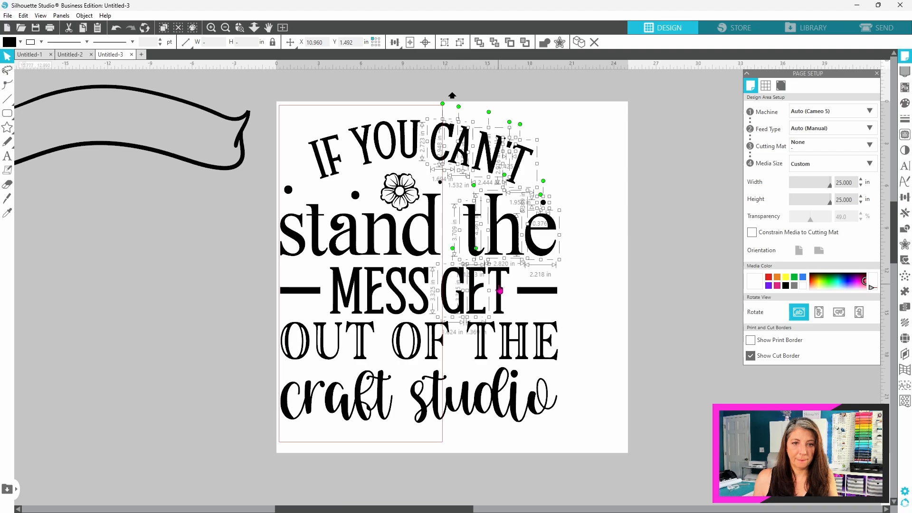
left_click(499, 290, "shift")
left_click(524, 292, "shift")
left_click(441, 337, "shift")
left_click(486, 348, "shift")
left_click(506, 353, "shift")
left_click(538, 356, "shift")
left_click(504, 395, "shift")
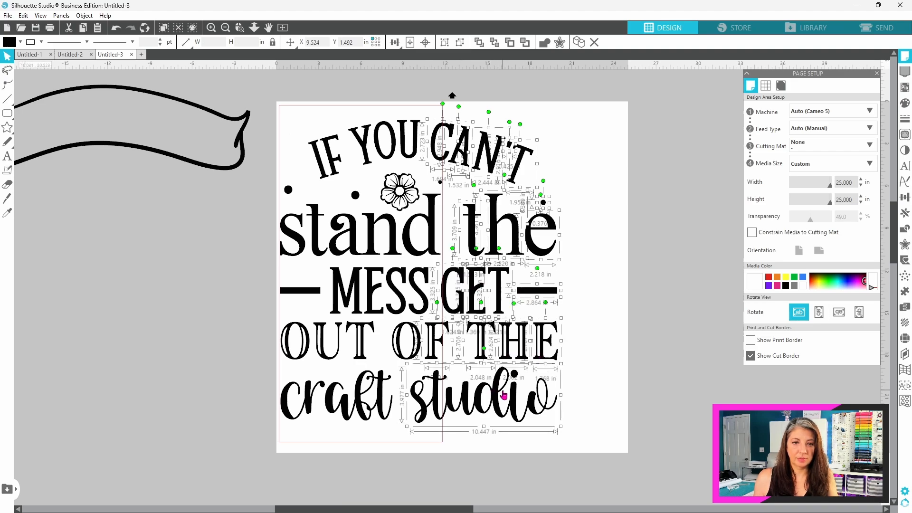
left_click(514, 375, "shift")
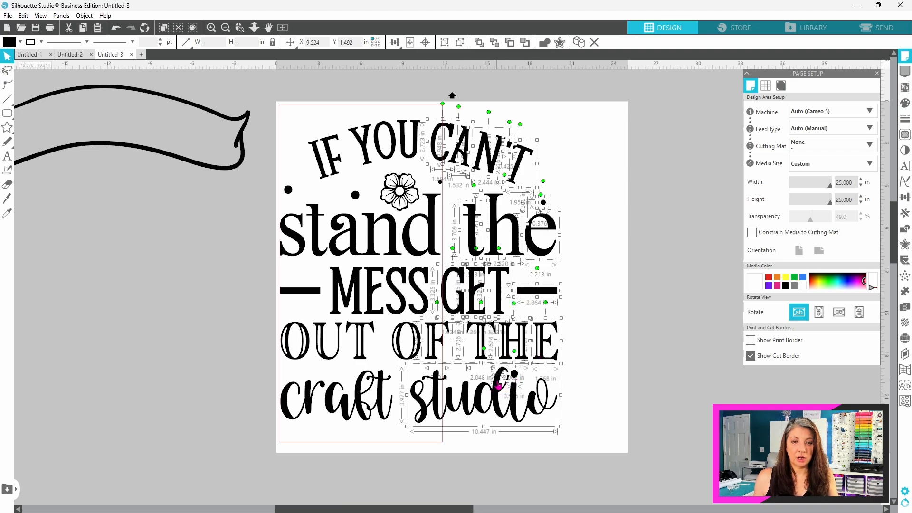
right_click(497, 382)
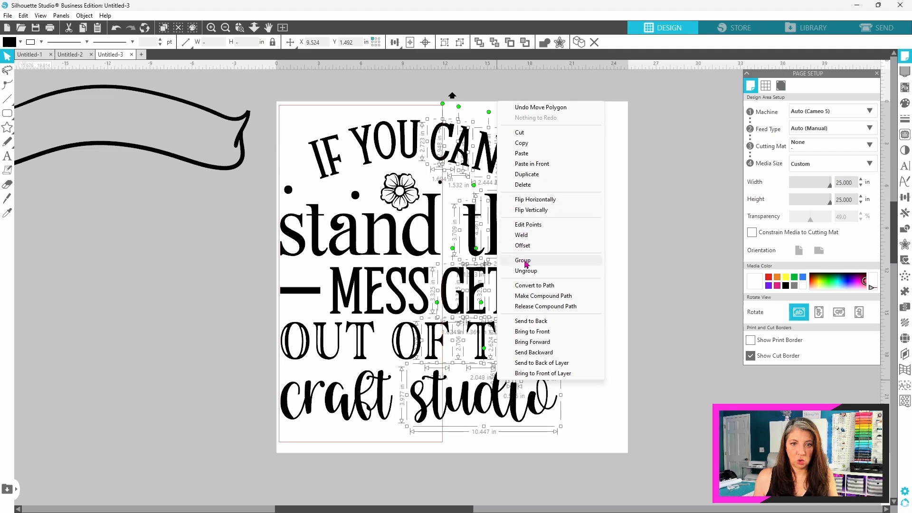
left_click(523, 260)
left_click_drag(513, 183, 561, 188)
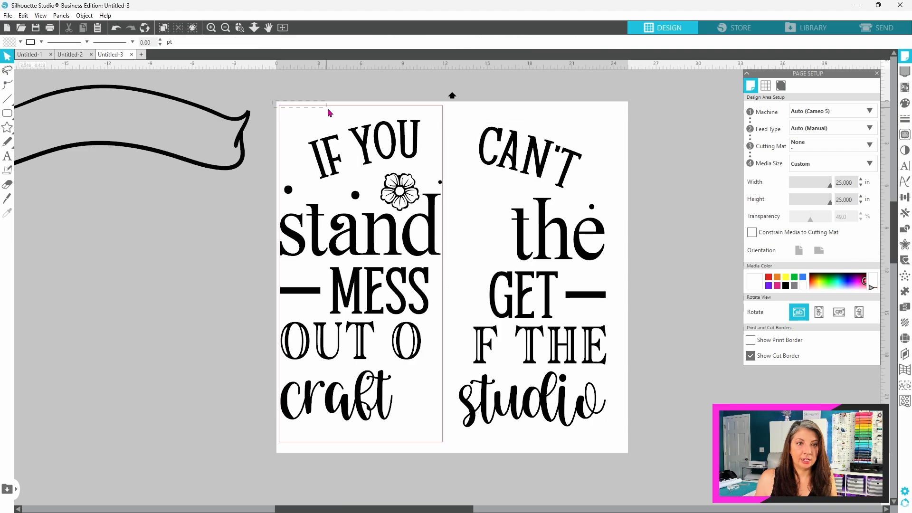
Step: Group all the remaining left-half pieces, from "IF YOU" down to "craft", including the flower and dots
left_click_drag(329, 113, 446, 463)
right_click(386, 133)
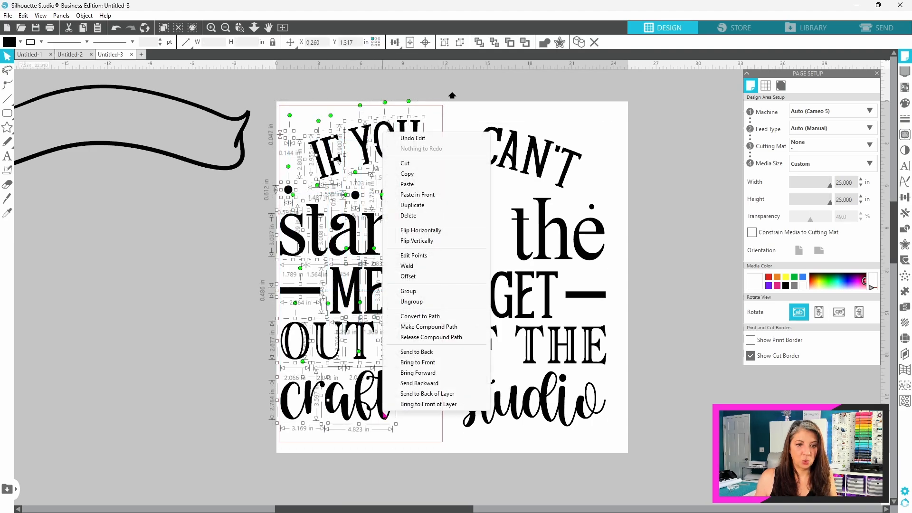
left_click(417, 295)
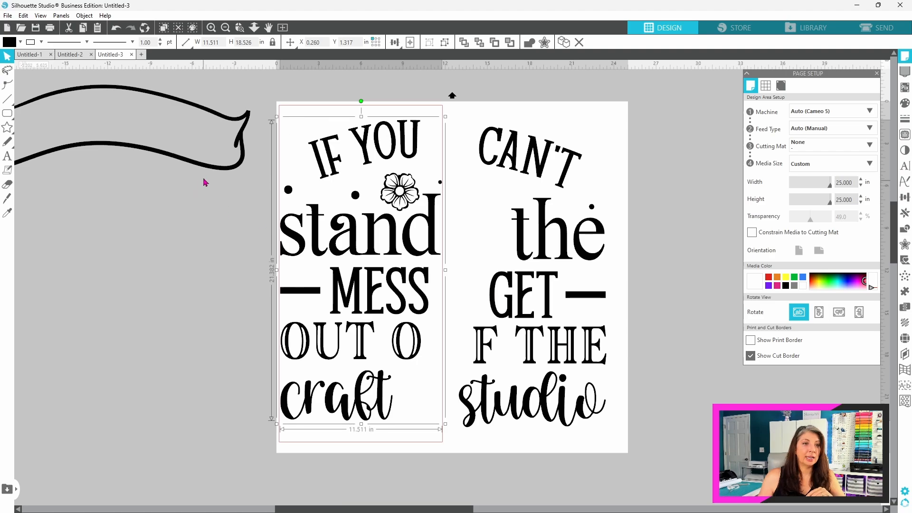
Step: Rotate the banner outline to 90° and place it upright in the empty area beside the page's left edge
left_click_drag(204, 168, 221, 182)
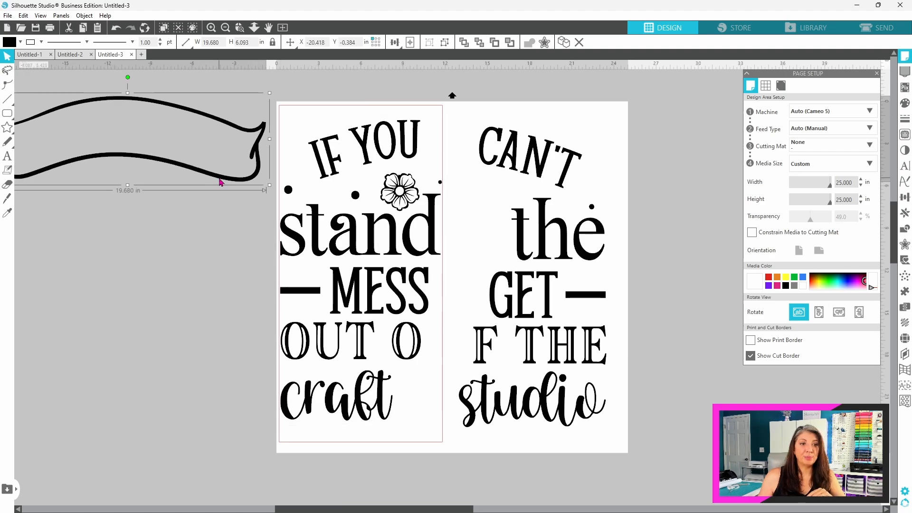
left_click(904, 197)
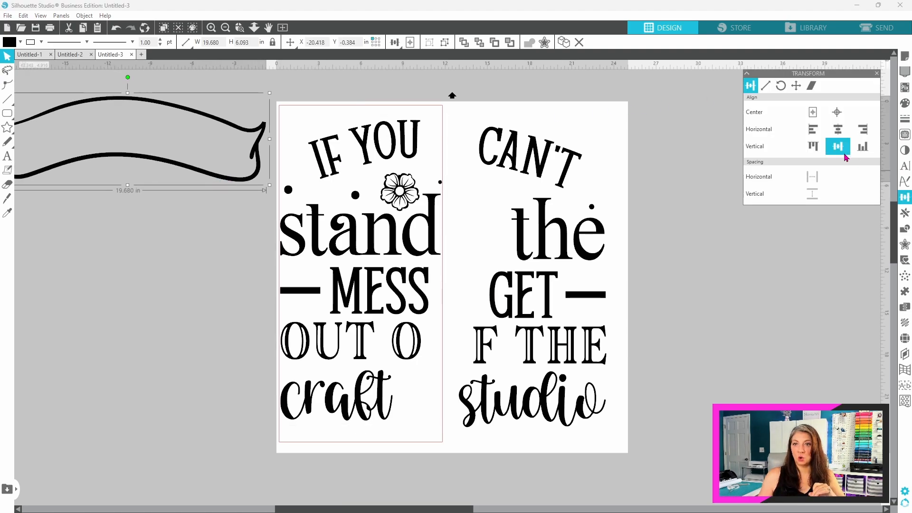
left_click(781, 88)
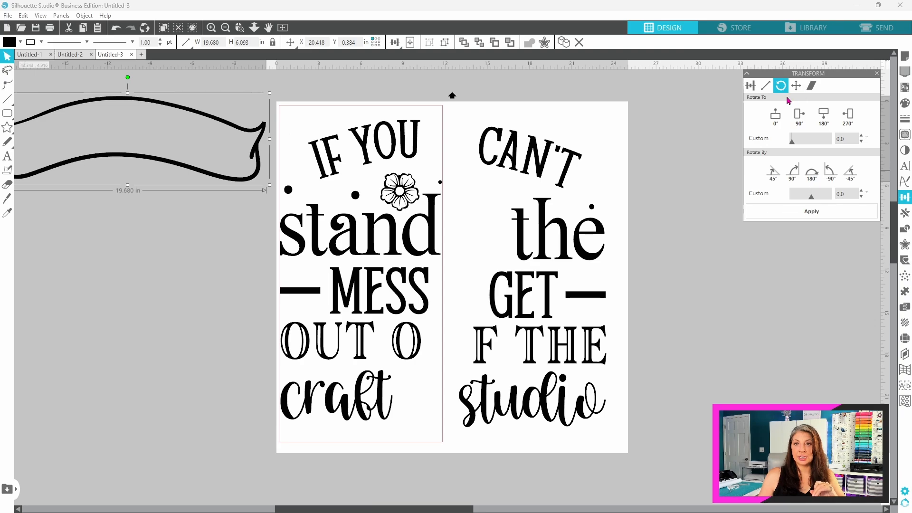
left_click(798, 117)
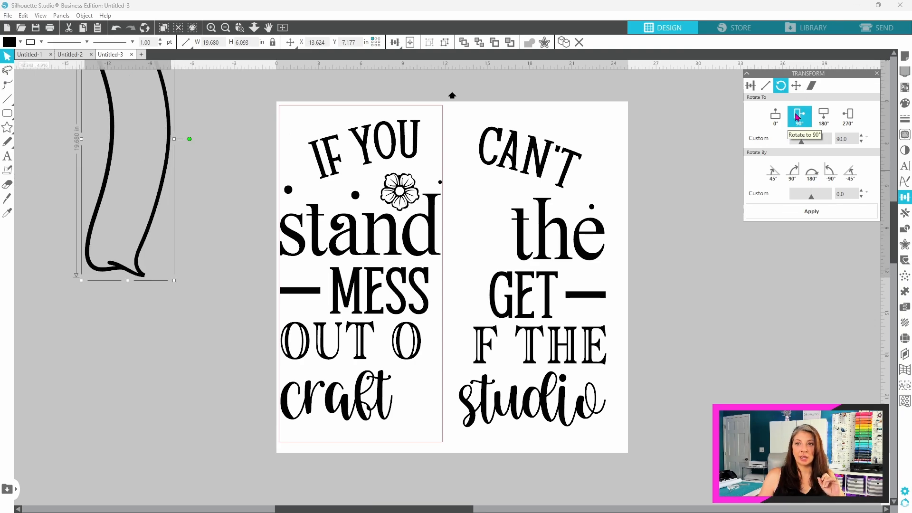
left_click(150, 212)
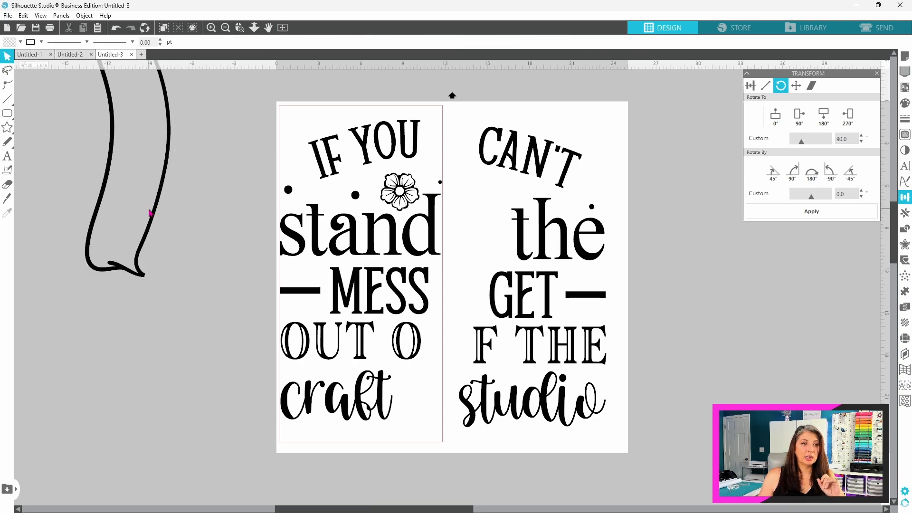
left_click(150, 212)
left_click_drag(151, 224, 360, 336)
left_click_drag(361, 340, 221, 330)
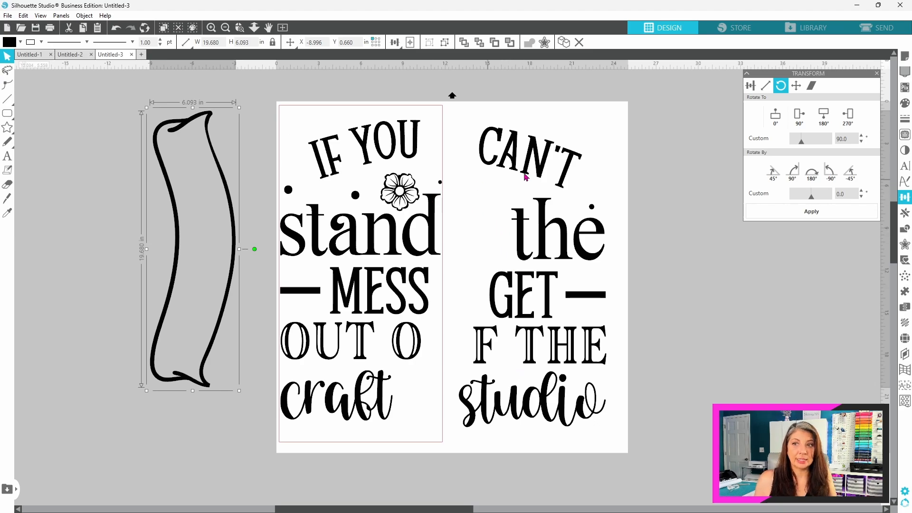
Step: Set the page's media size to 12 in wide and 60 in high
left_click(905, 58)
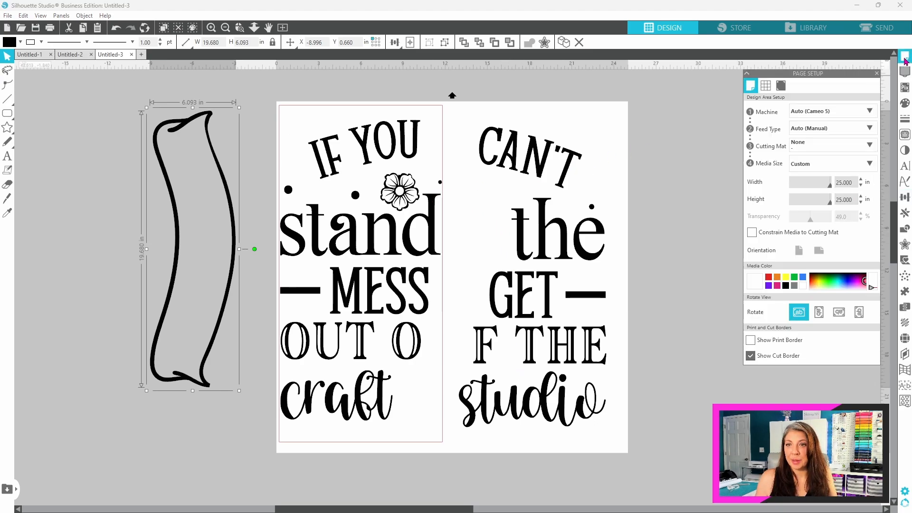
double_click(850, 182)
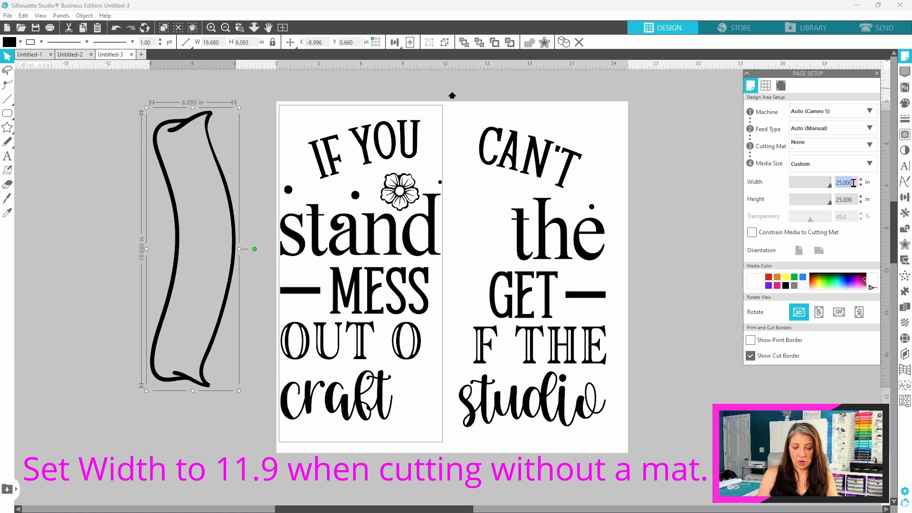
type("12")
key("Return")
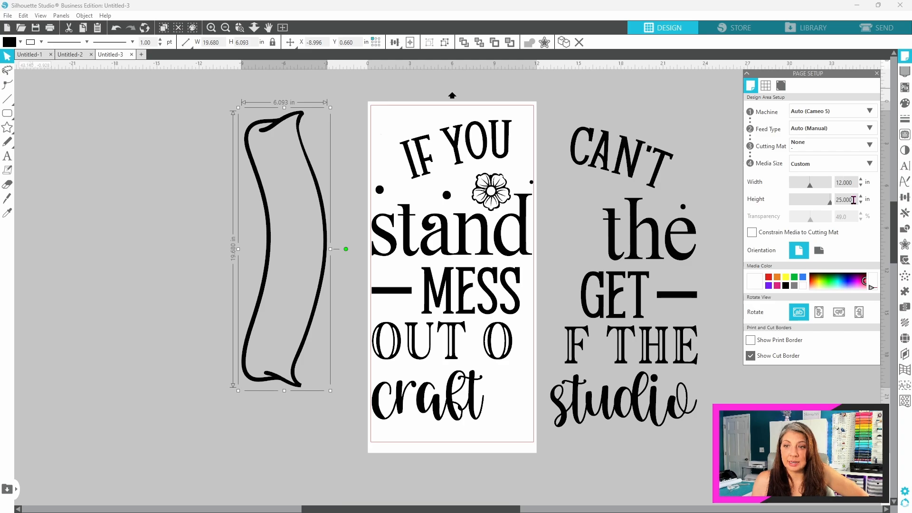
left_click(853, 200)
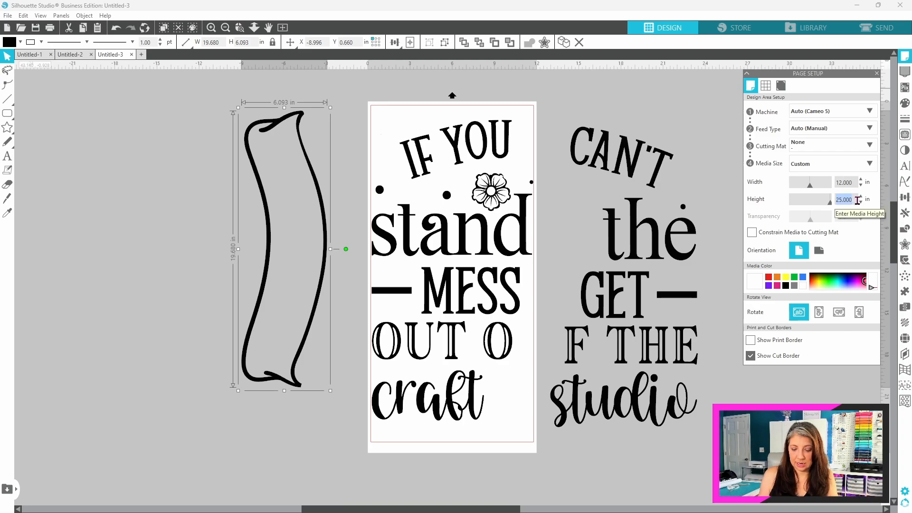
type("60")
key("Return")
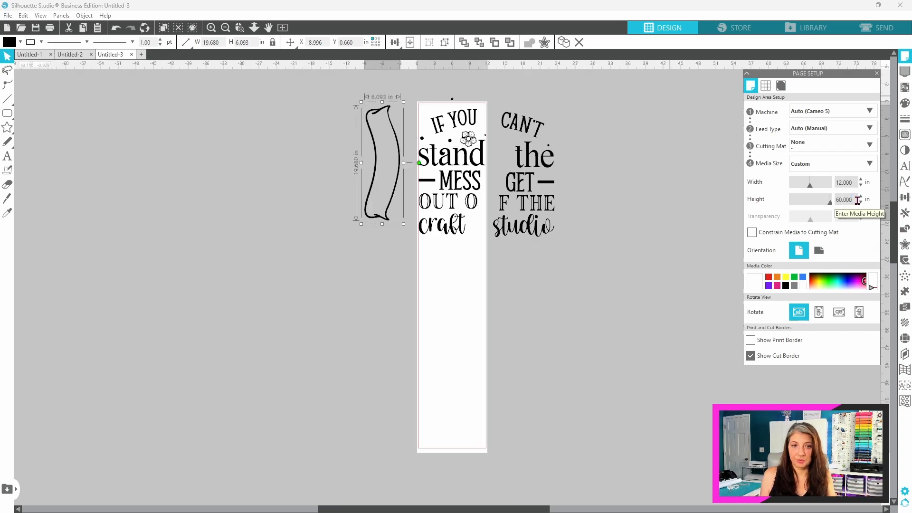
Step: Move the left-half group up to the top of the page and center it horizontally between the page edges
left_click_drag(479, 168, 479, 165)
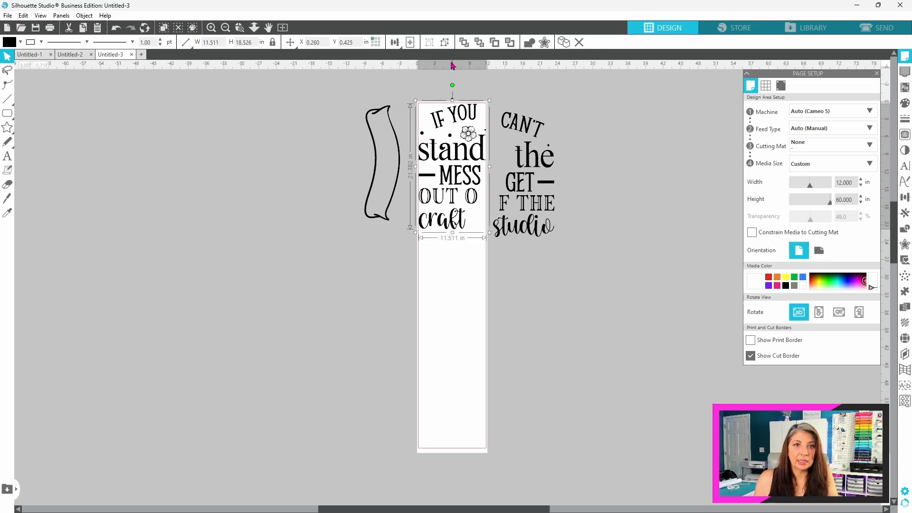
left_click(395, 42)
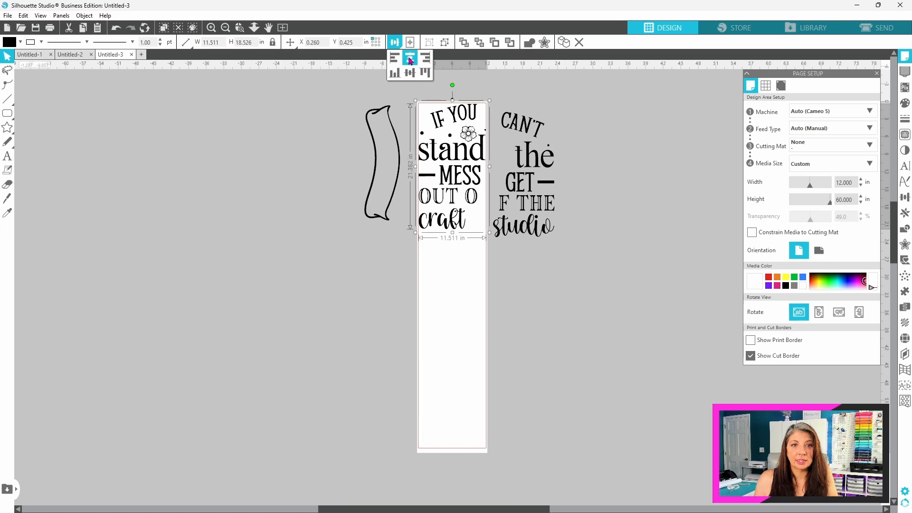
left_click(410, 61)
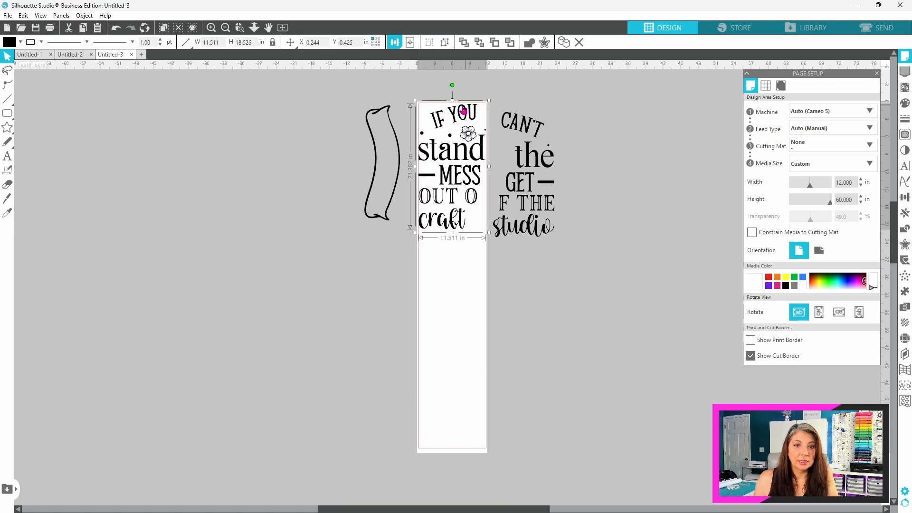
Step: Nudge the left-half group up to a Y position of 0.307 in, against the top cut border
left_click(240, 27)
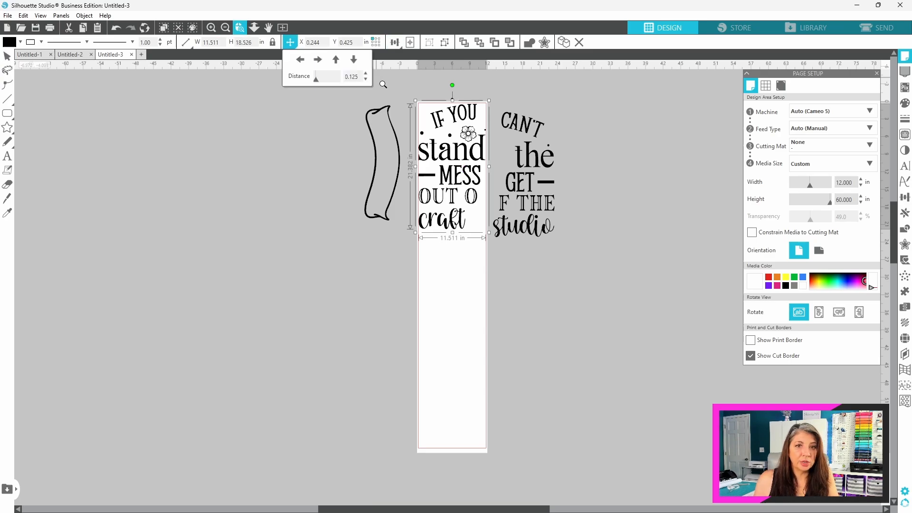
left_click(488, 137)
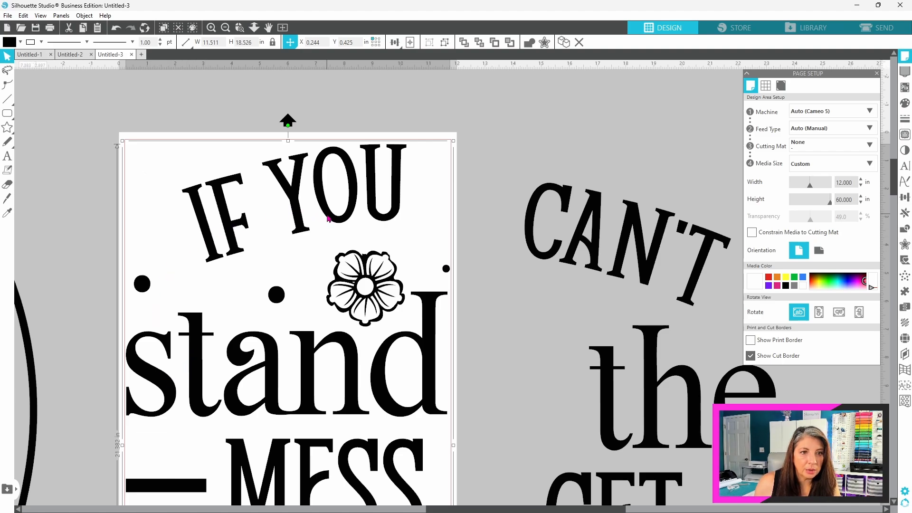
key("Up")
key("Up")
key("Up")
key("Up")
key("Up")
key("Up")
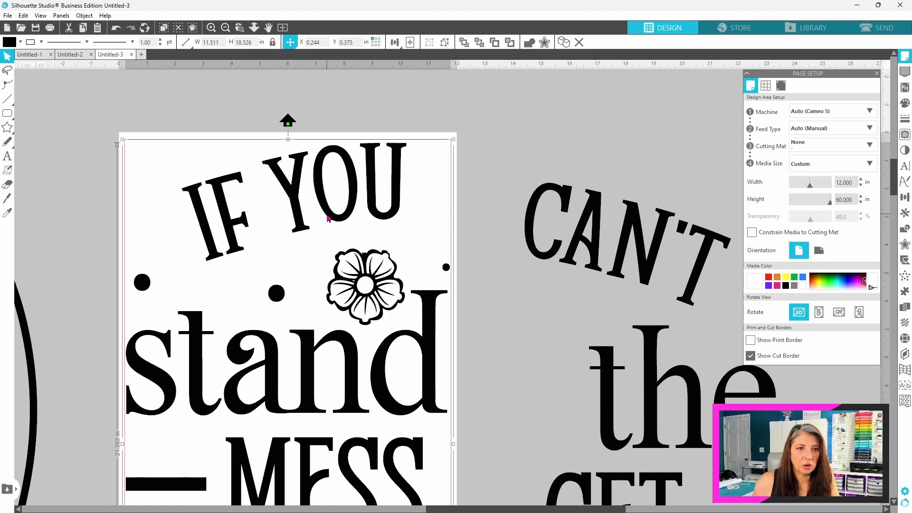
Step: Move the right-half group, starting with "CAN'T", onto the page directly beneath the left-half group
left_click(283, 28)
left_click_drag(513, 122, 437, 248)
left_click(436, 269)
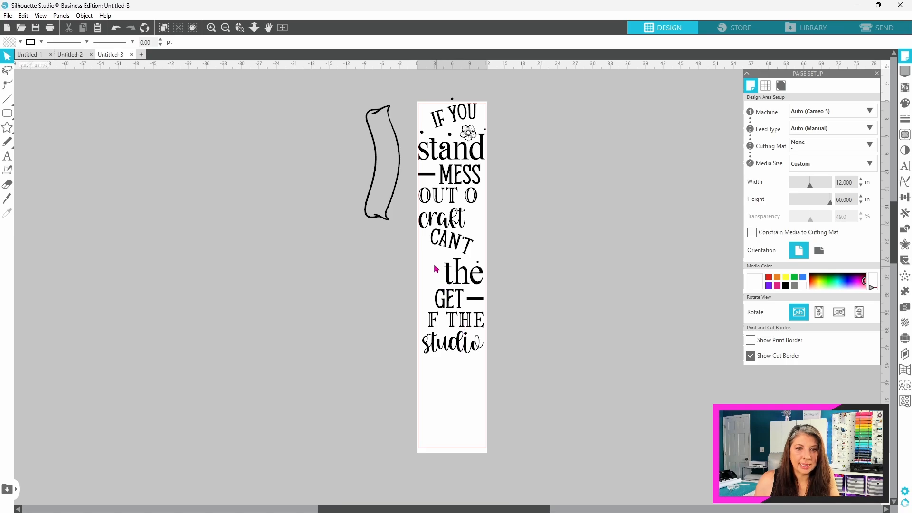
Step: Move the banner outline onto the page below "studio" and try tilting it to fit the remaining space
left_click_drag(390, 226, 446, 448)
left_click(450, 376)
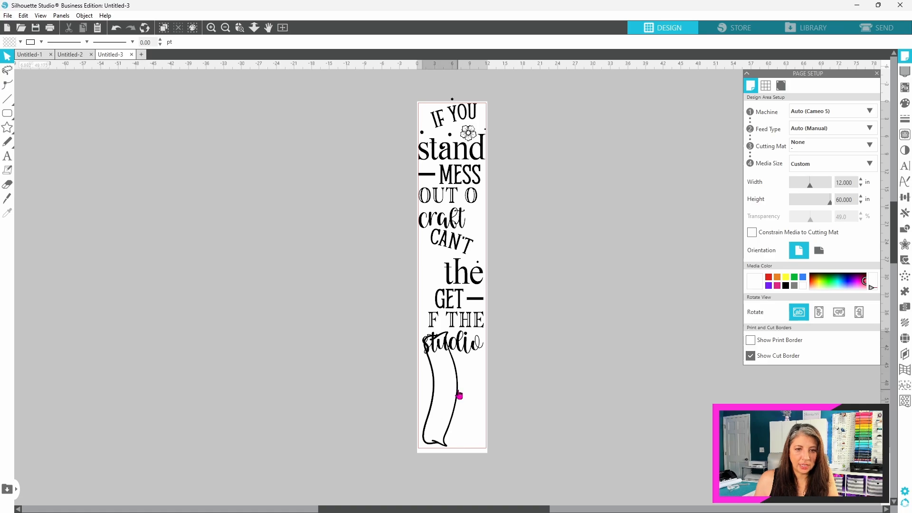
left_click(455, 387)
left_click_drag(477, 390, 489, 397)
Step: Set the page's media height to 70 in and rotate the banner outline back upright beneath "studio"
left_click(857, 199)
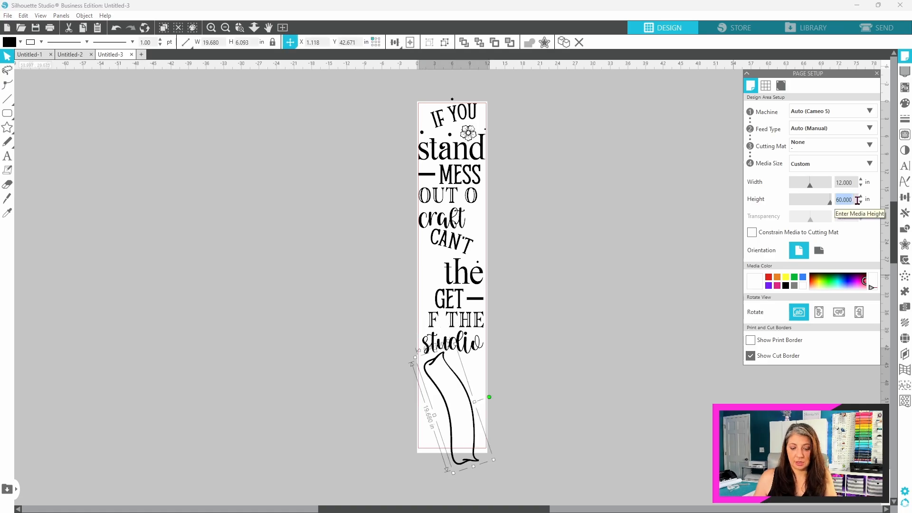
type("70")
key("Return")
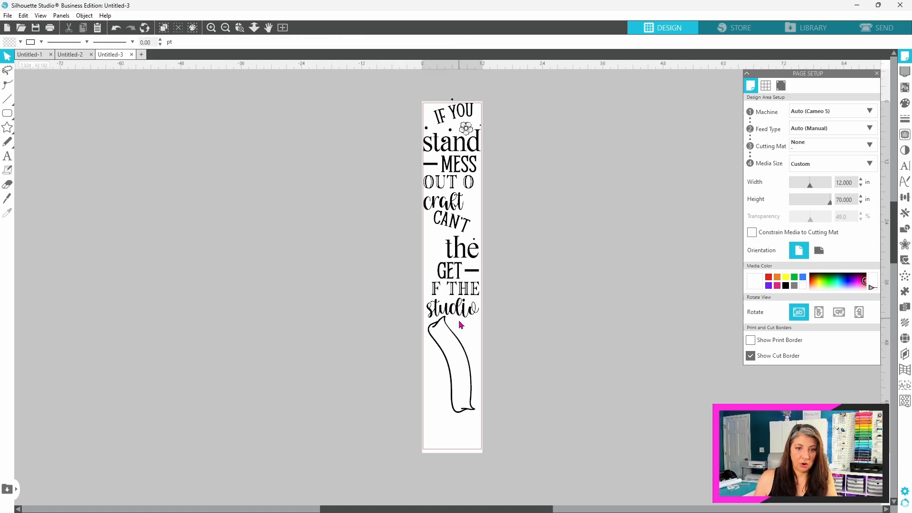
left_click(455, 339)
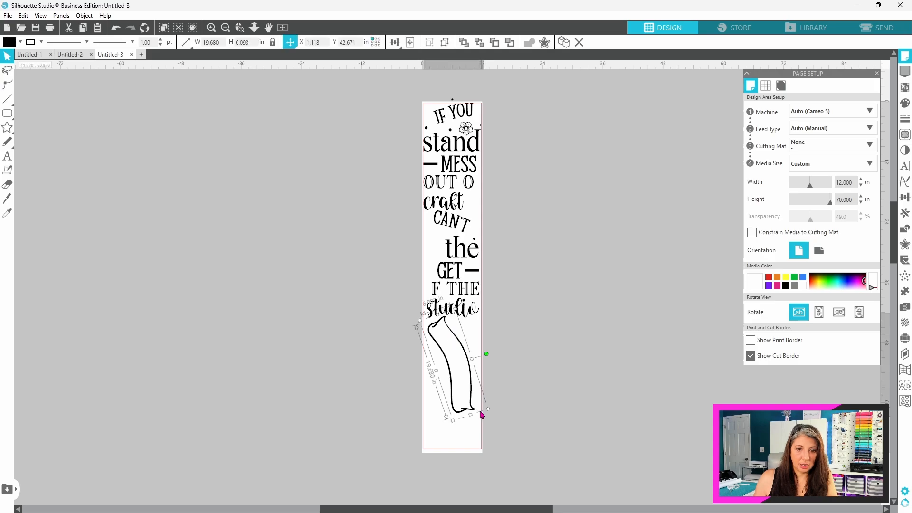
left_click_drag(487, 354, 473, 369)
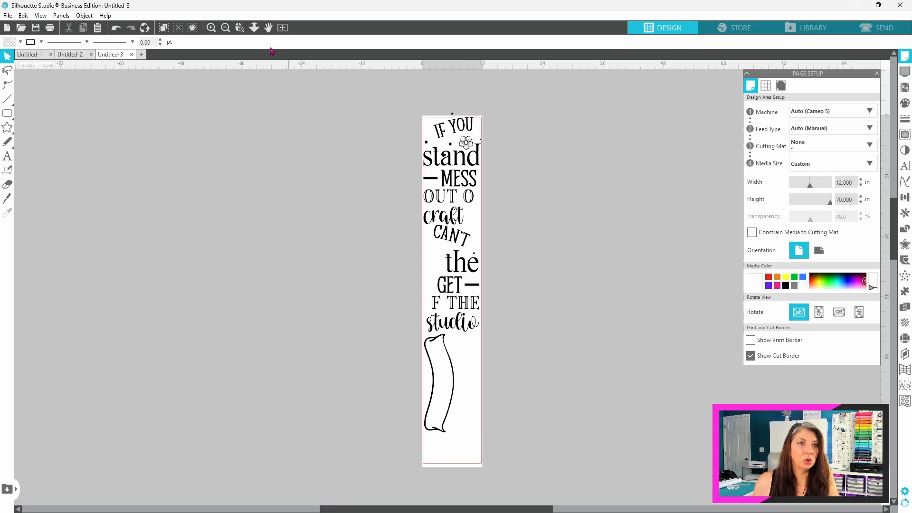
Step: Ungroup the left-half lettering at the top of the page
left_click(239, 28)
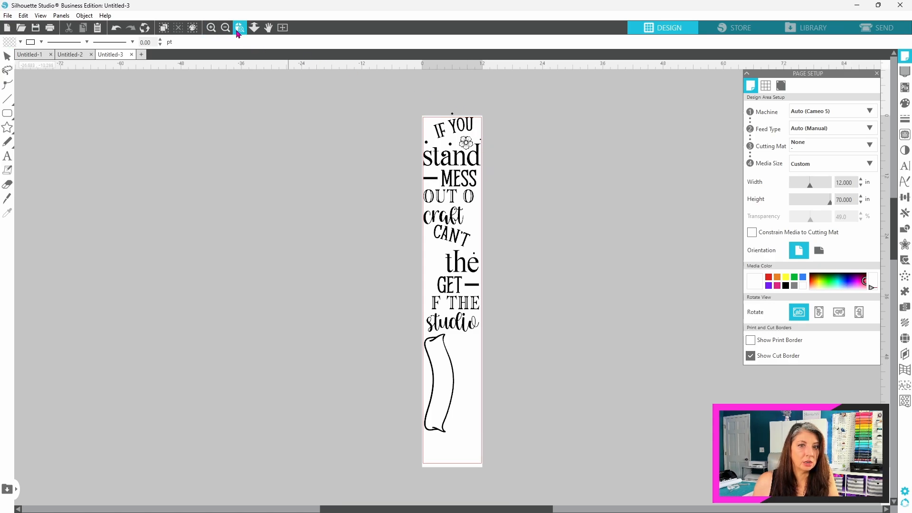
left_click(469, 147)
right_click(451, 264)
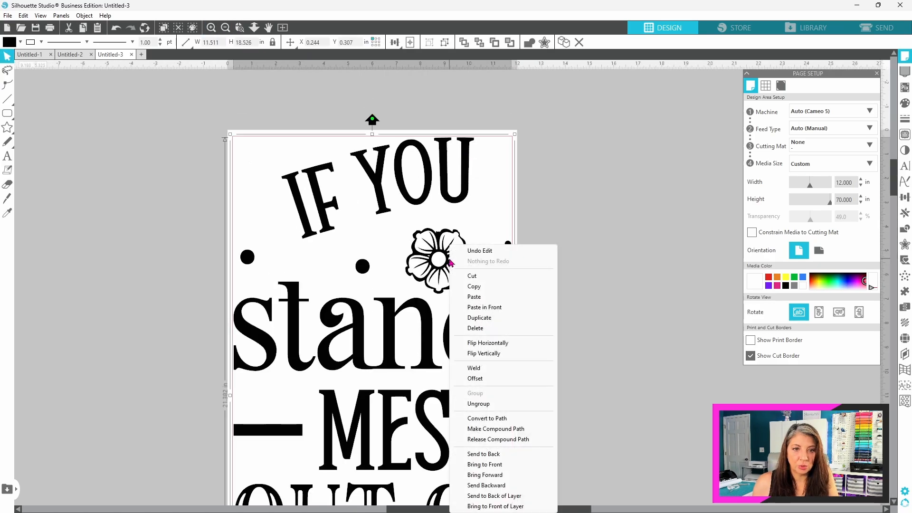
left_click(489, 405)
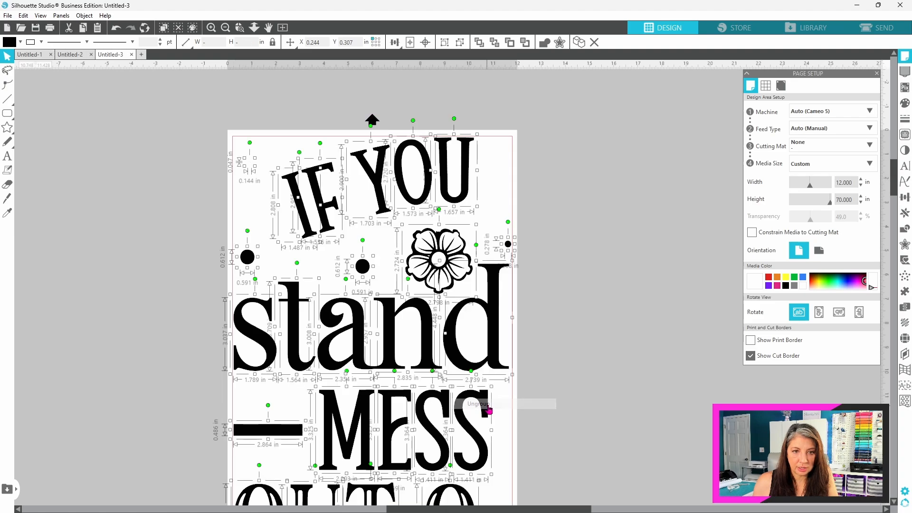
Step: Duplicate the flower above "stand" and move the copy into the empty area beside the page
left_click(461, 259)
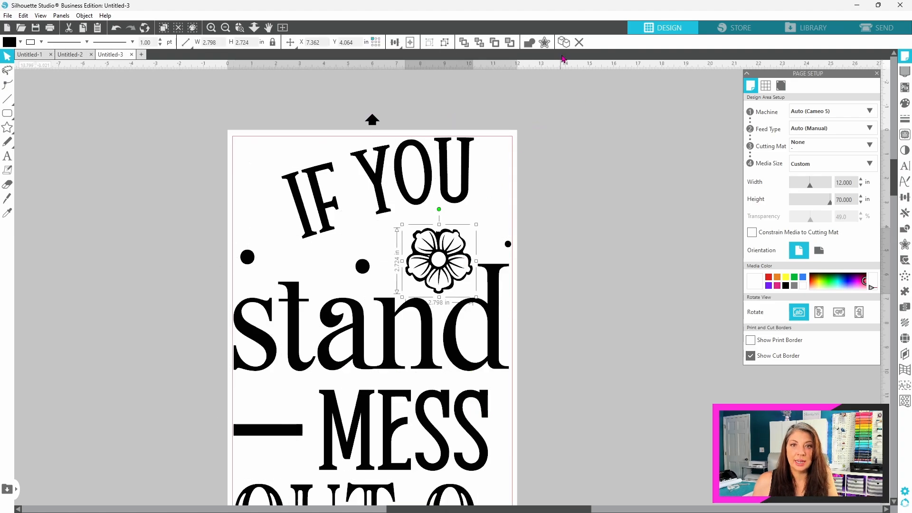
left_click(564, 42)
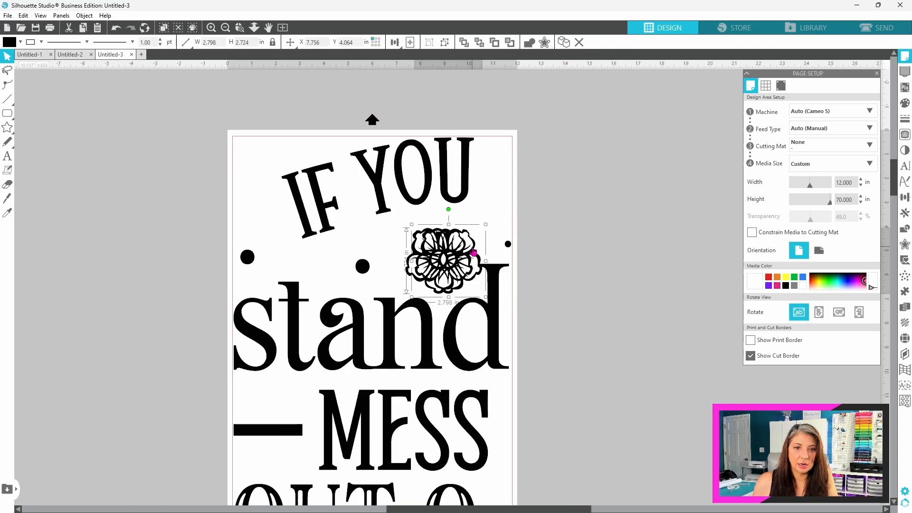
left_click_drag(470, 250, 650, 176)
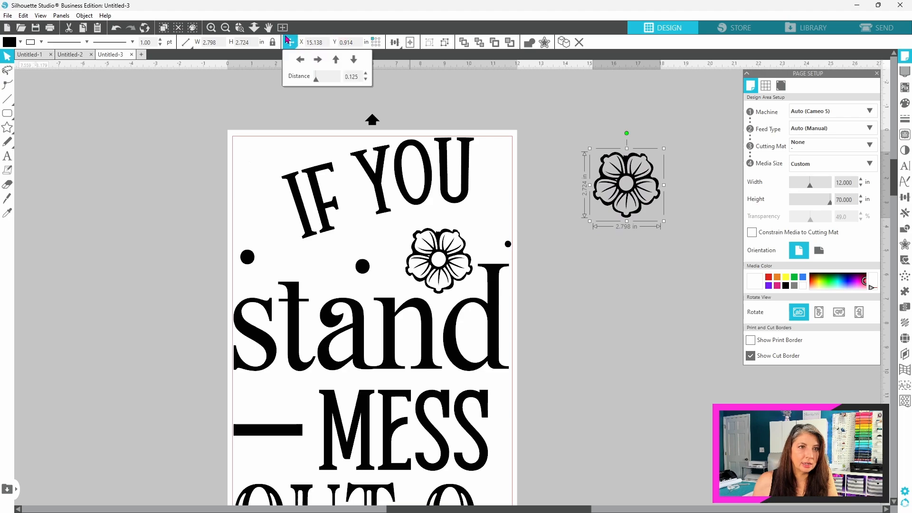
Step: Group all the left-half pieces on the page, from "IF YOU" down to "craft", leaving the copied flower out
left_click(282, 28)
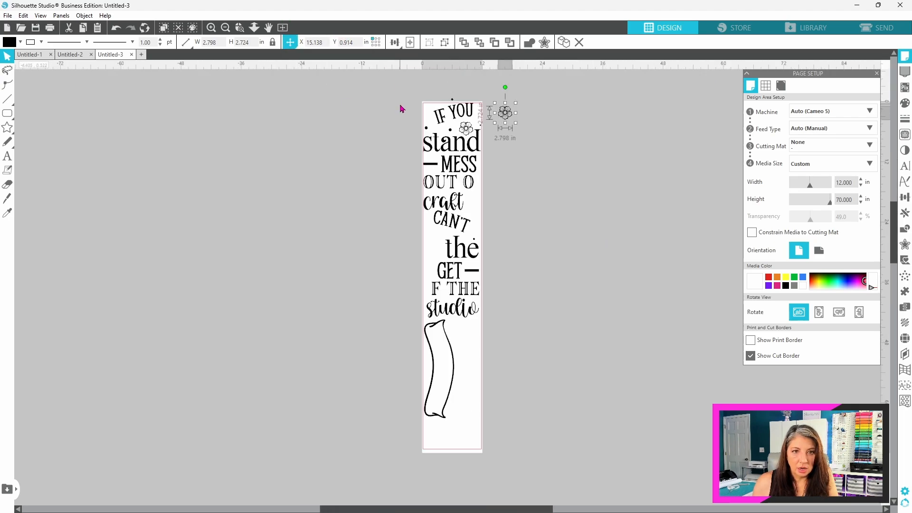
left_click_drag(410, 101, 477, 208)
right_click(481, 207)
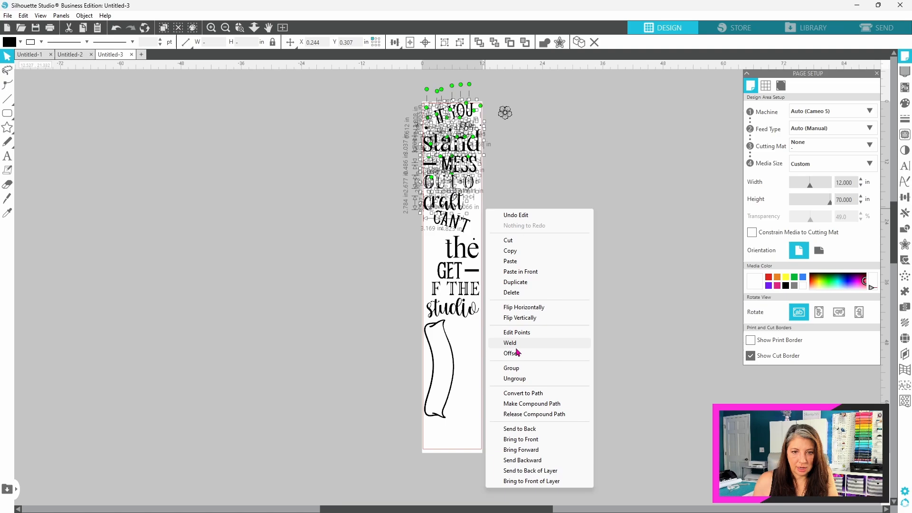
left_click(523, 373)
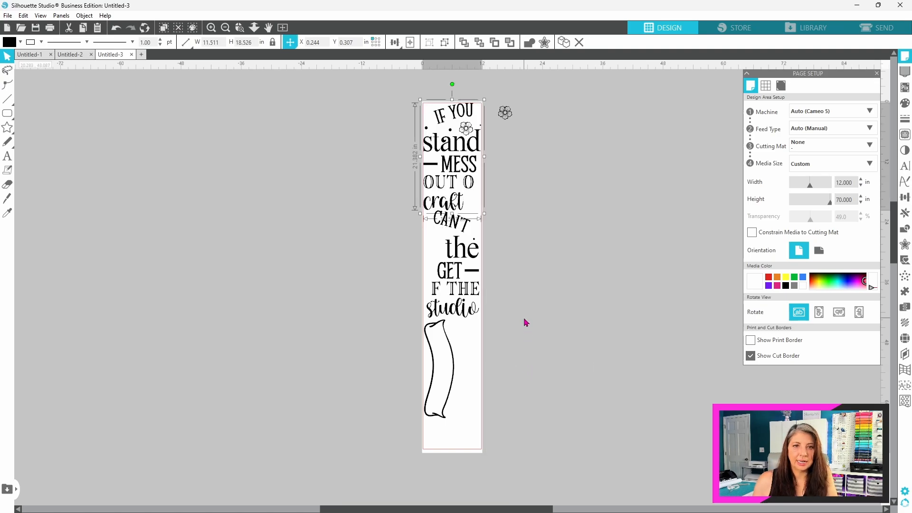
Step: Fill the empty gaps beside "craft", "the" and "GET" with duplicated flowers
left_click_drag(510, 119, 442, 252)
left_click(564, 44)
left_click(563, 44)
left_click(564, 43)
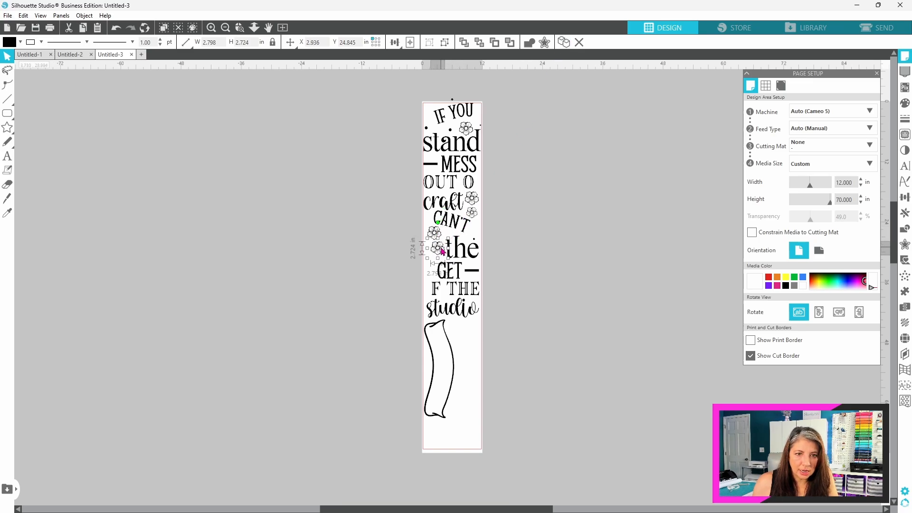
left_click(564, 42)
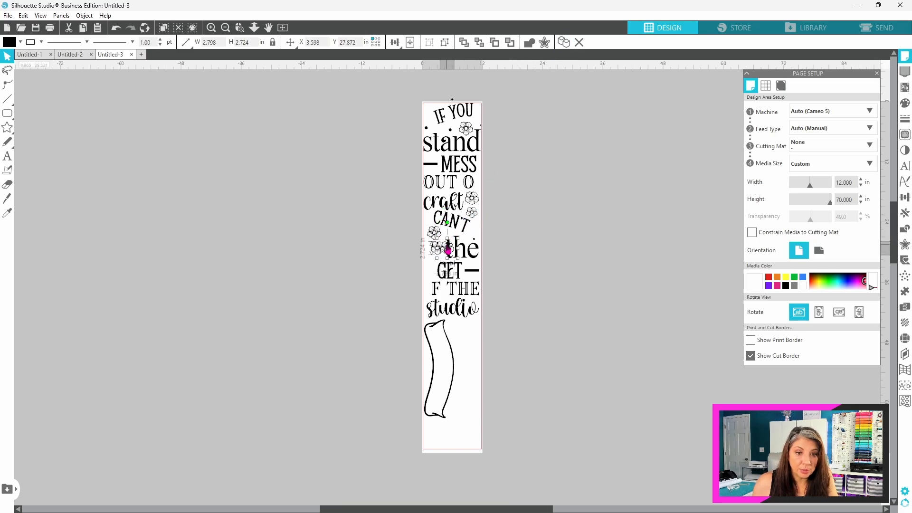
left_click_drag(448, 248, 433, 266)
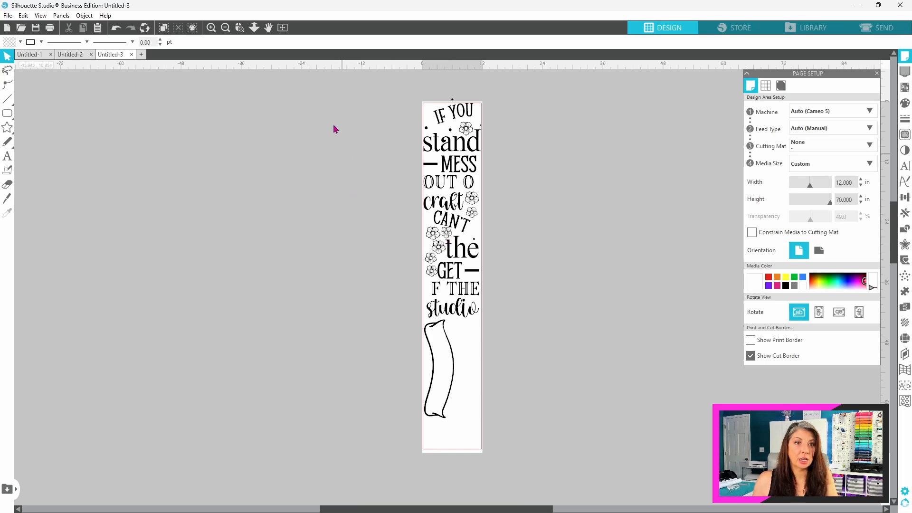
left_click(240, 31)
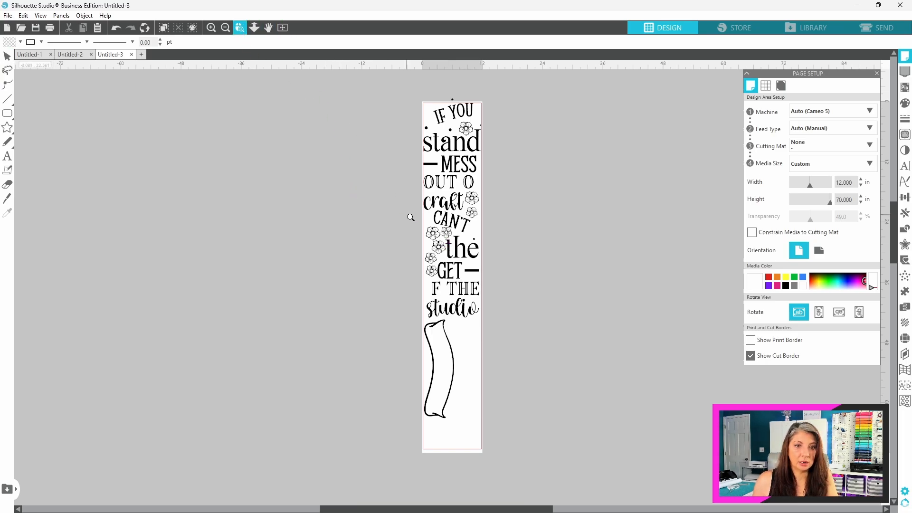
left_click(449, 233)
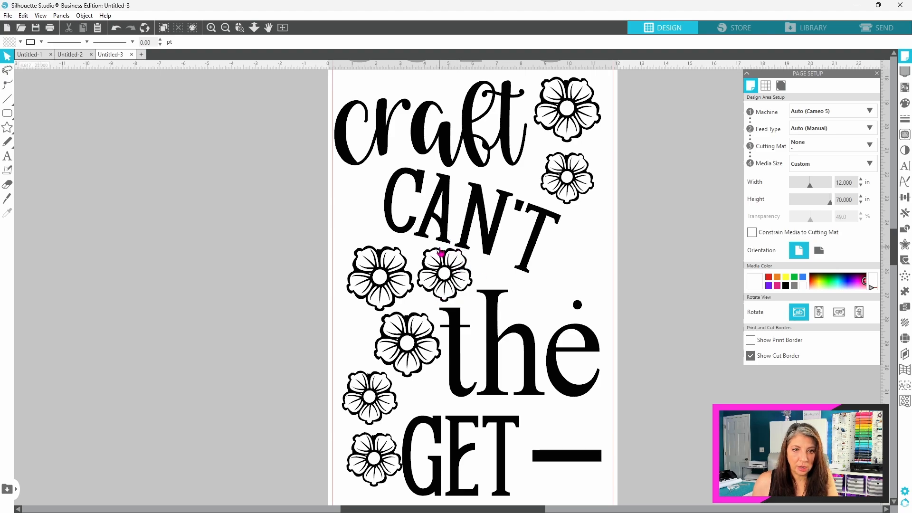
left_click(239, 30)
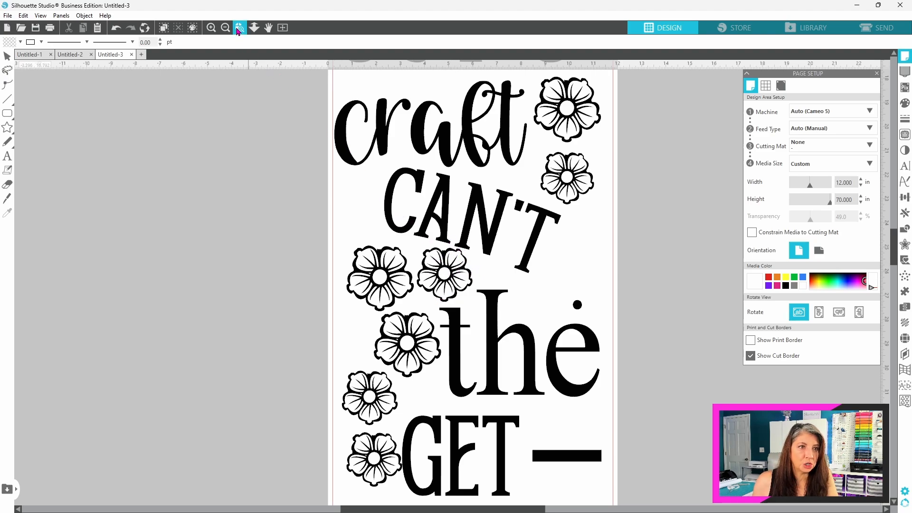
left_click_drag(896, 162, 904, 369)
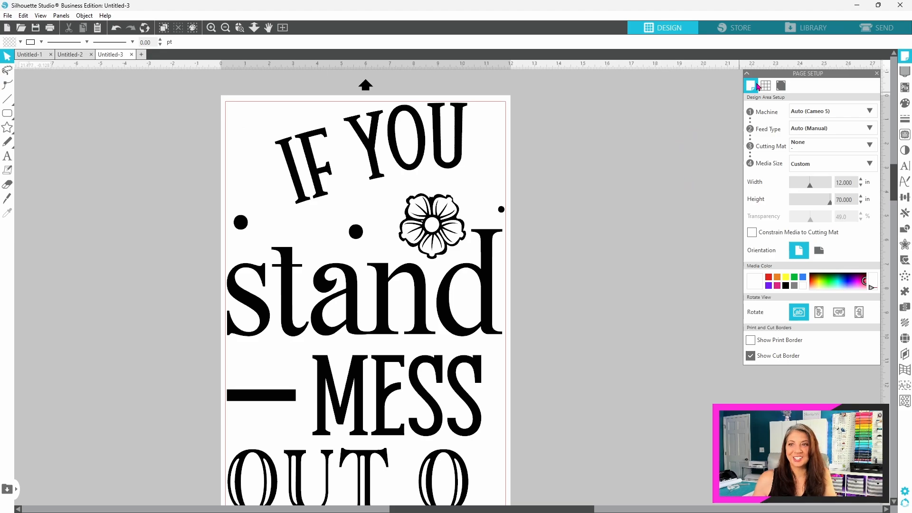
Step: Open the layout's cut settings and set the blade depth for Vinyl, Matte on Carriage 1 to 2
left_click(880, 30)
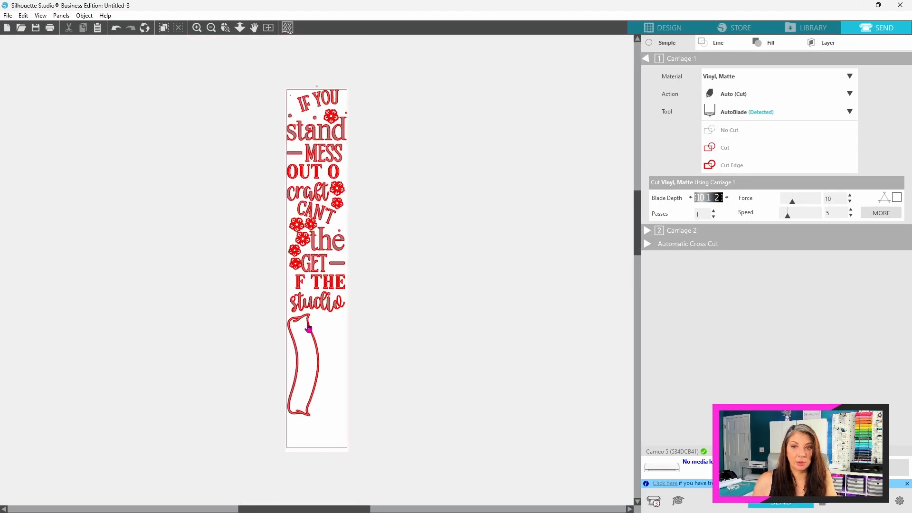
left_click(727, 198)
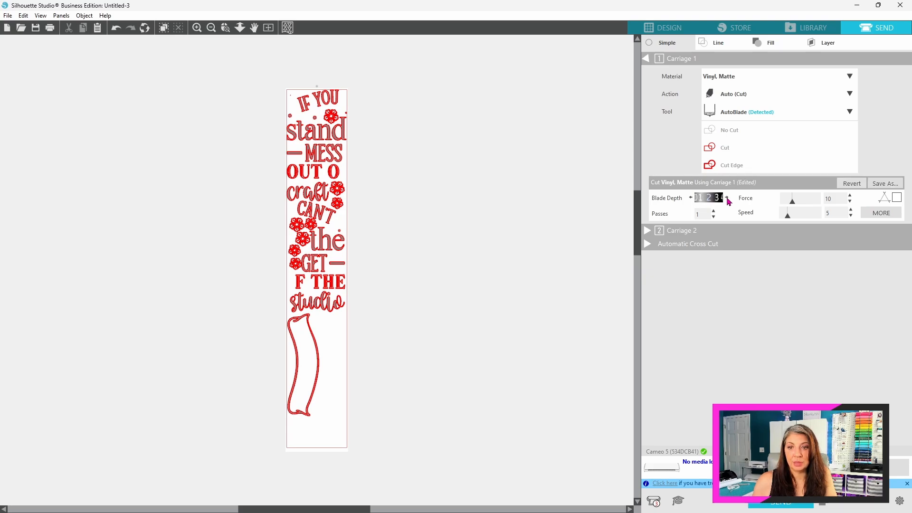